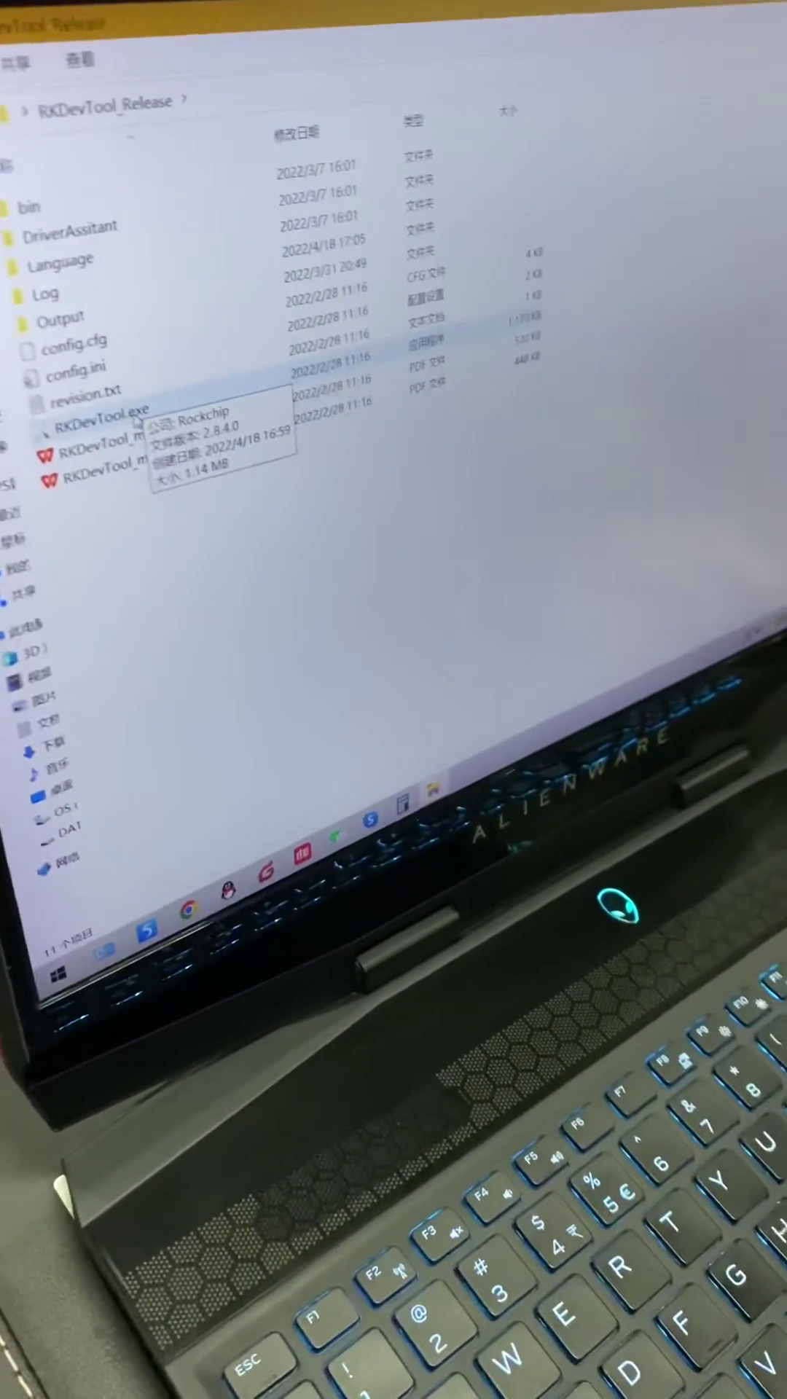
- Launch RKDevTool v2.84 and wait until it reports one ADB device
double_click(137, 420)
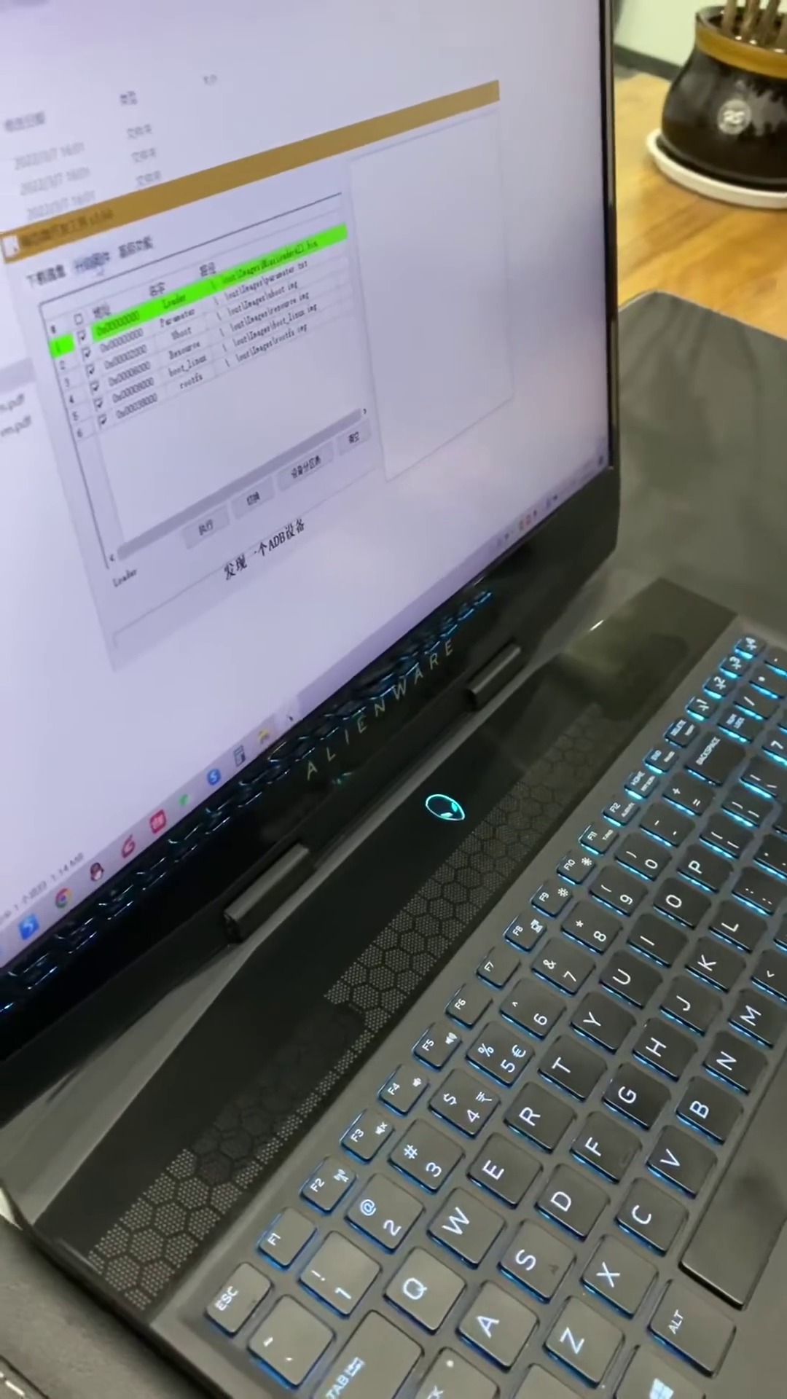
- On the 升级固件 page, load the update image from the rk3588_edge_debian folder
click(93, 262)
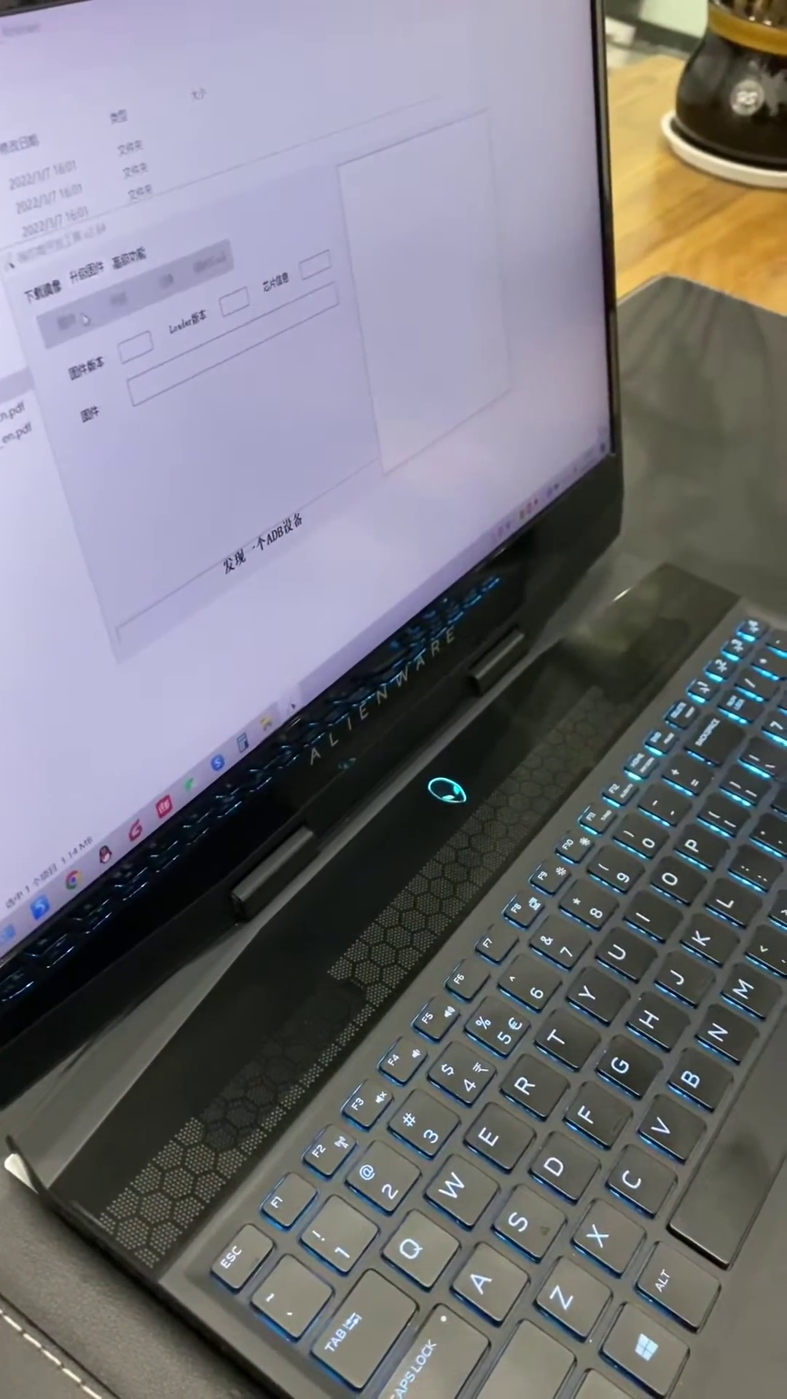
click(85, 317)
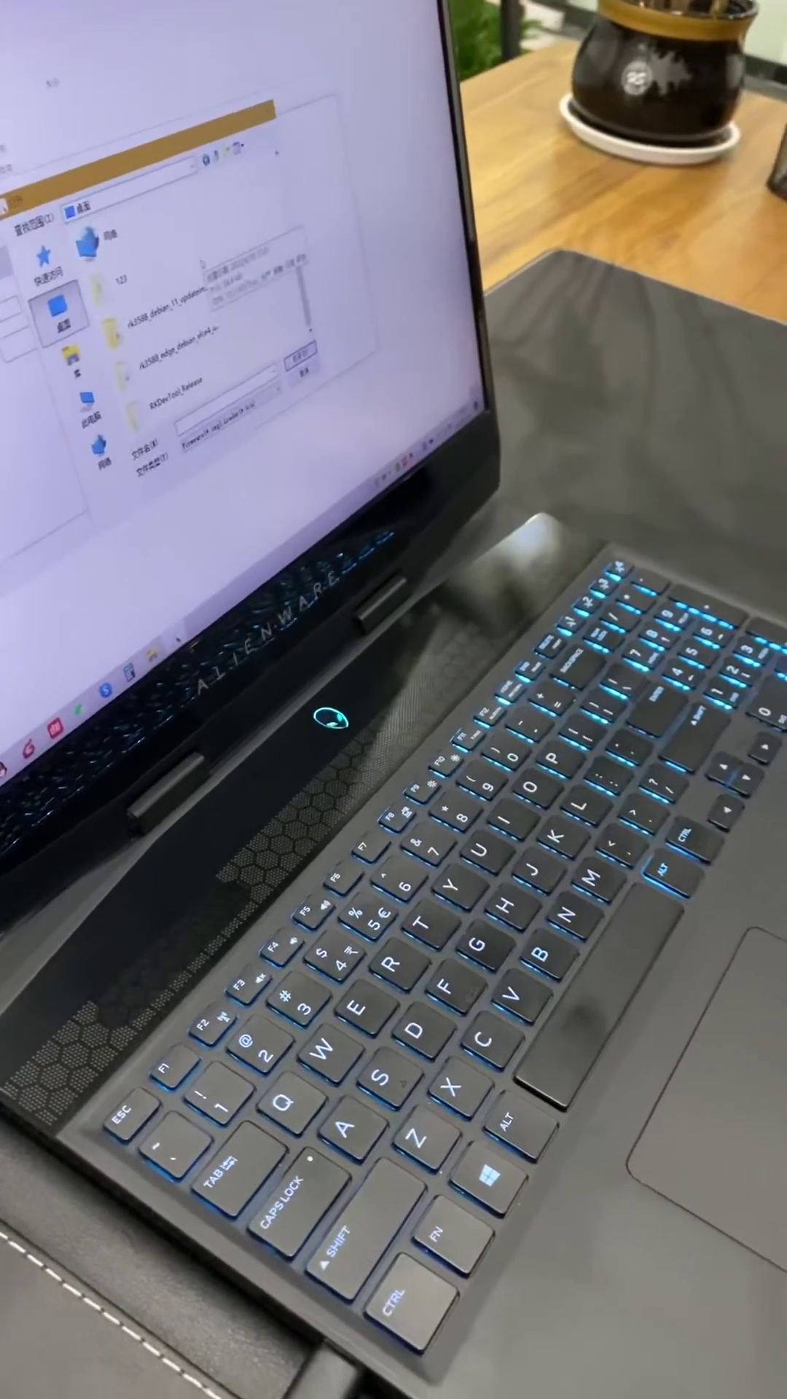
double_click(115, 333)
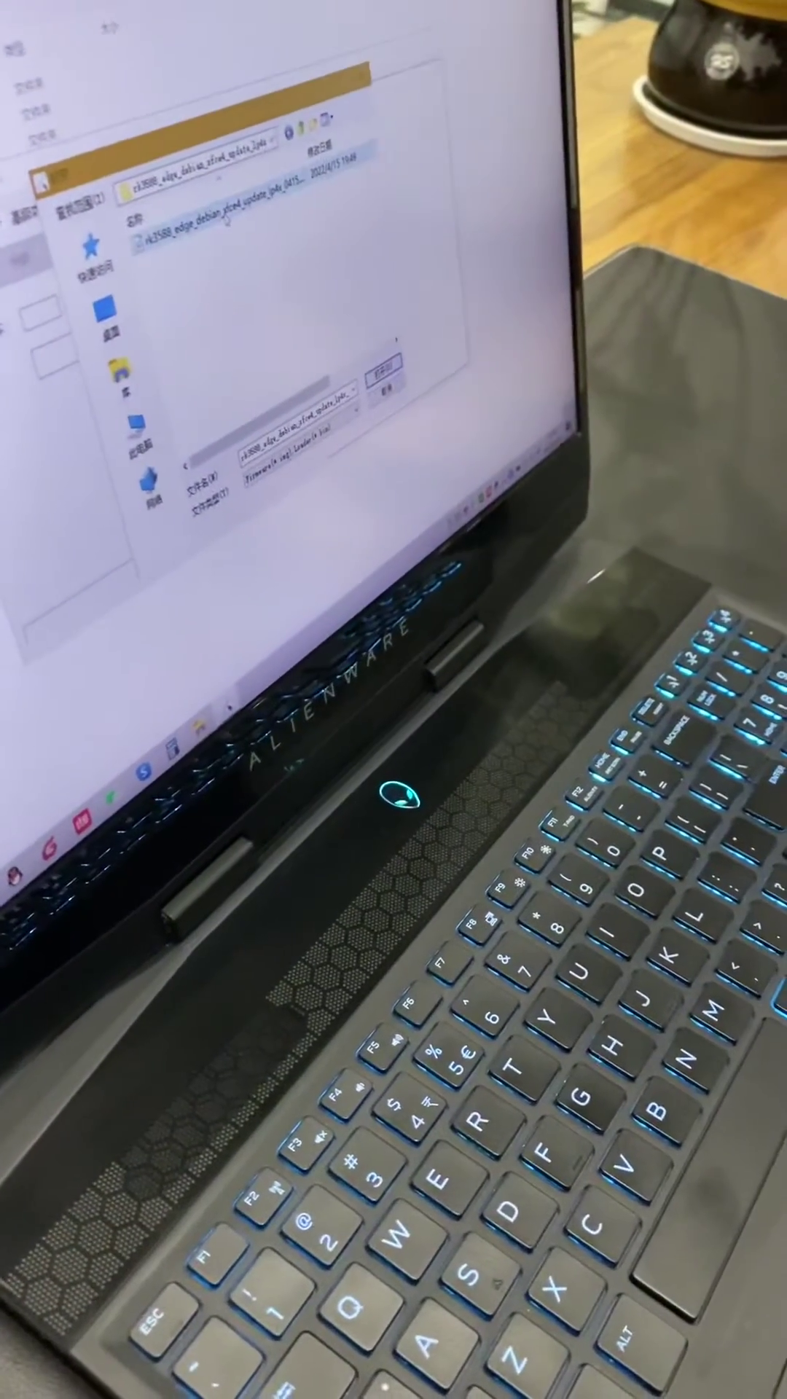
click(207, 219)
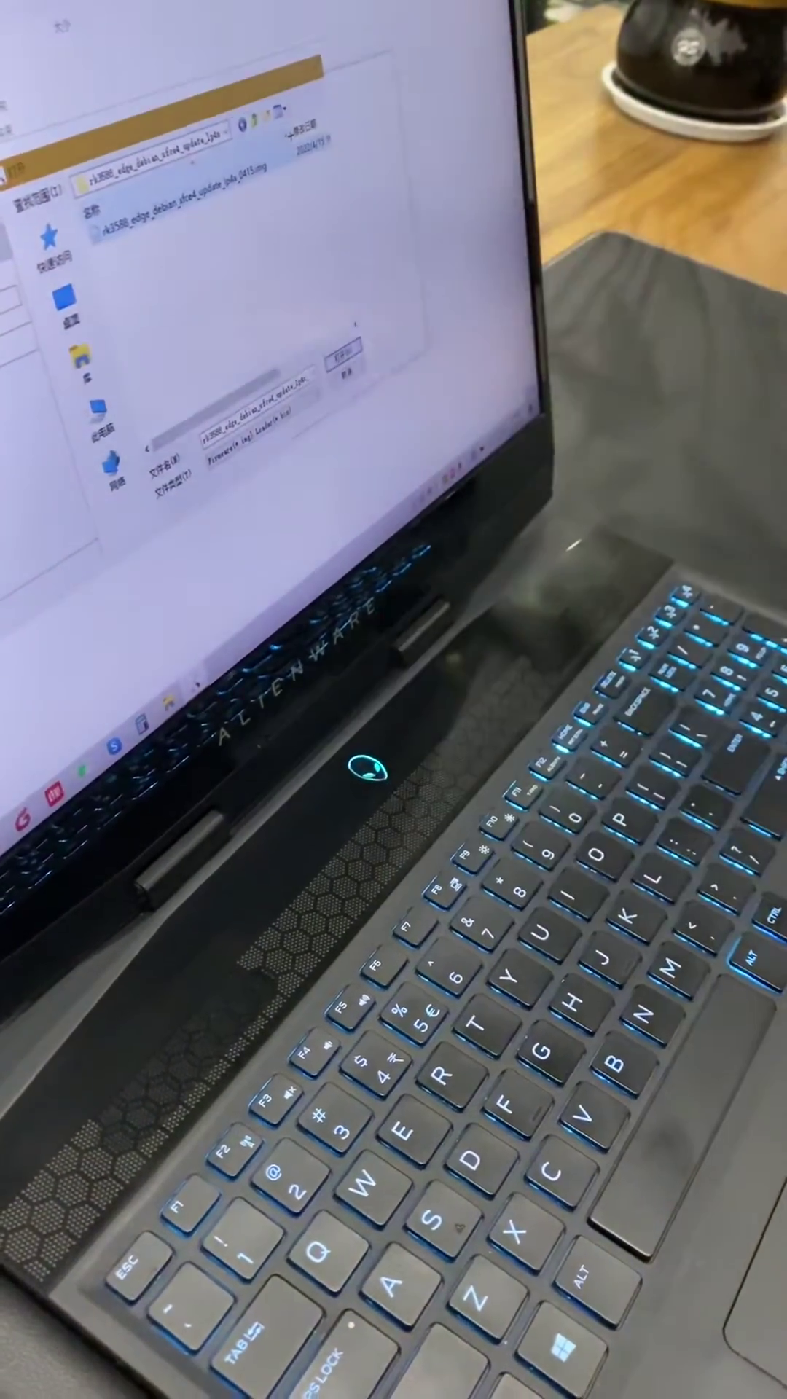
key(Return)
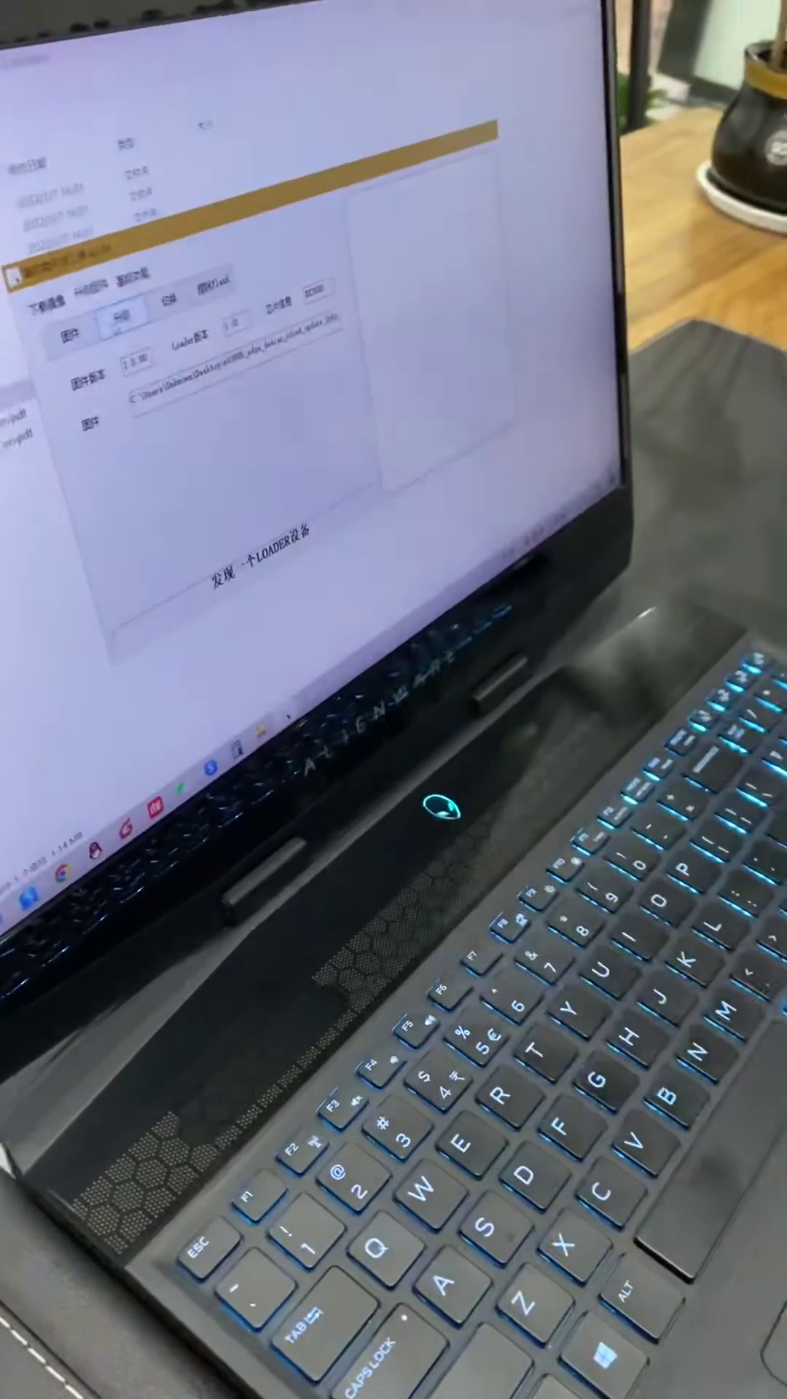
- Start flashing the Debian update image onto the LOADER device with 升级
click(118, 318)
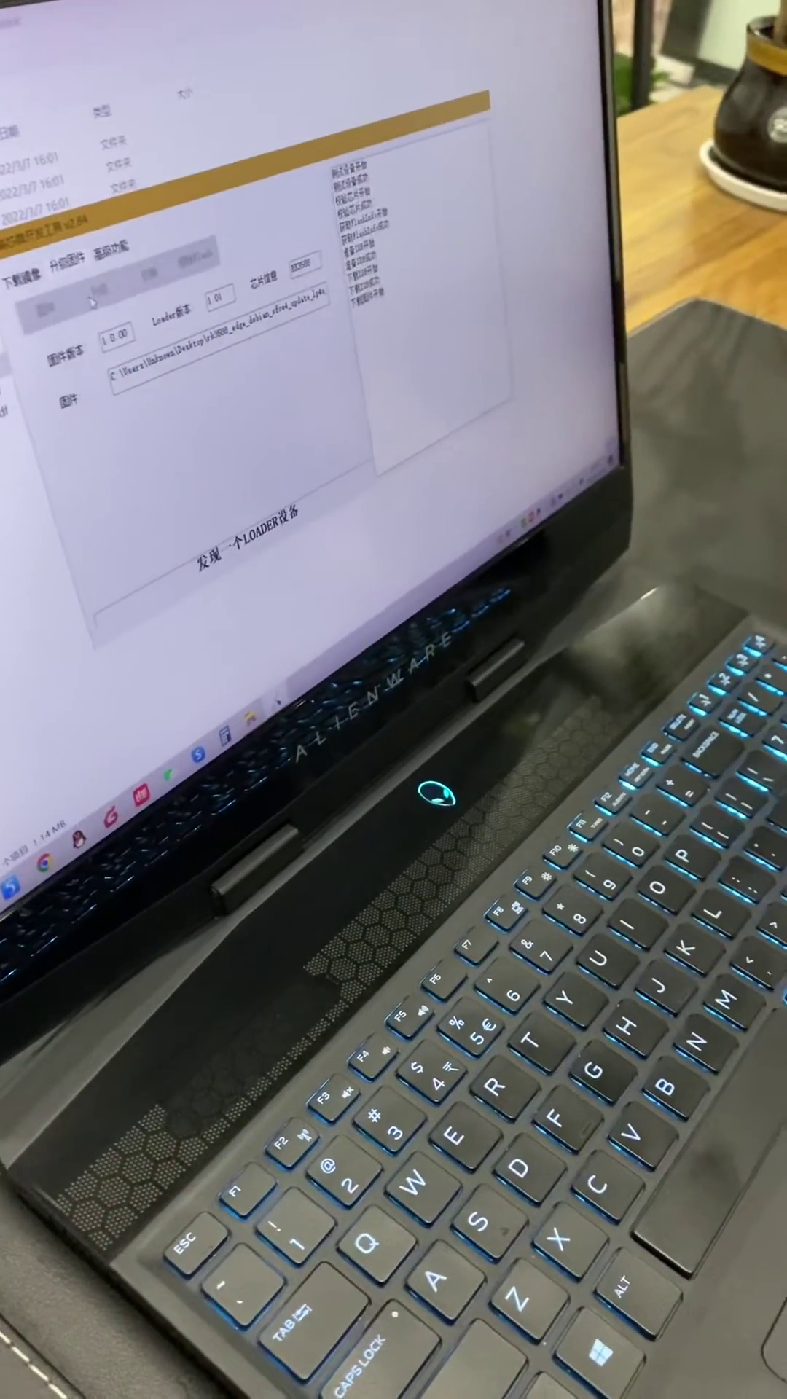